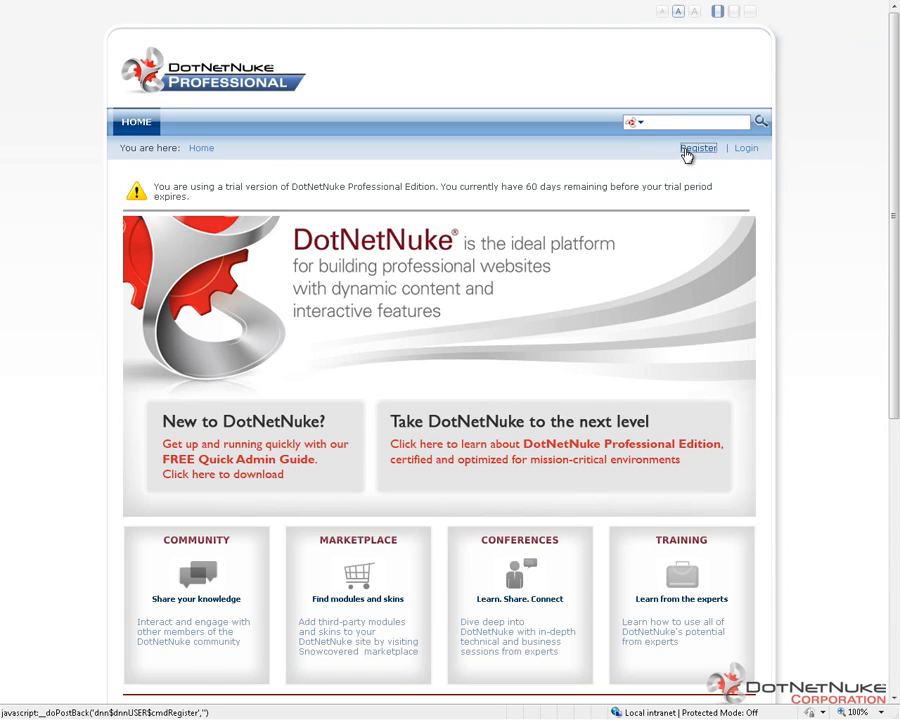
Step: Start a new user registration with the user name TestUser and fill in the first and last name
{"action": "left_click", "coordinate": [697, 148]}
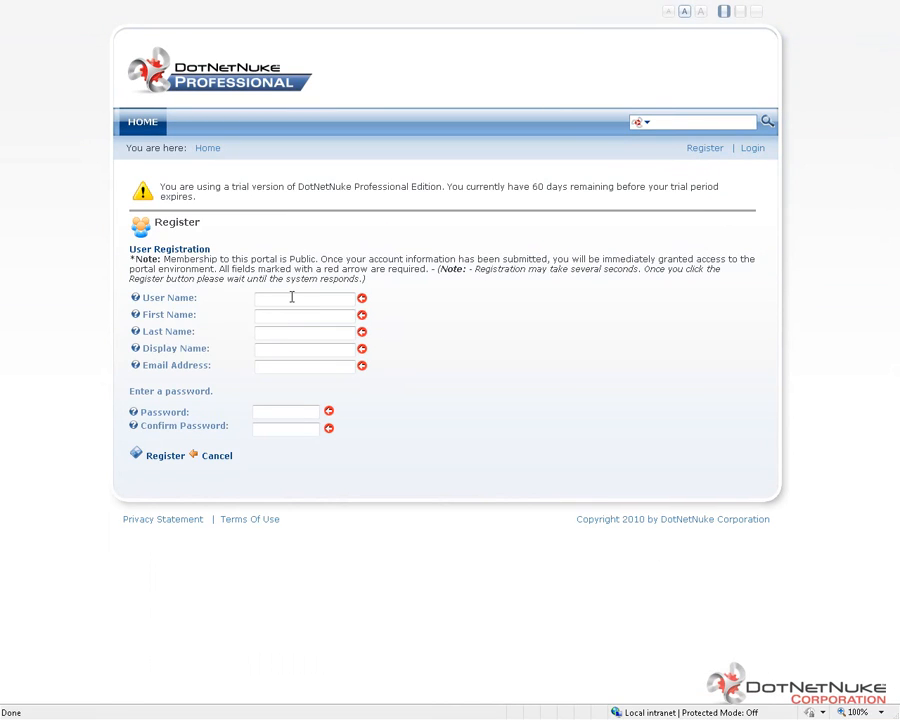
{"action": "left_click", "coordinate": [292, 297]}
{"action": "type", "text": "TestUser"}
{"action": "key", "text": "Tab"}
{"action": "type", "text": "Test"}
{"action": "key", "text": "Tab"}
{"action": "type", "text": "User"}
{"action": "key", "text": "Tab"}
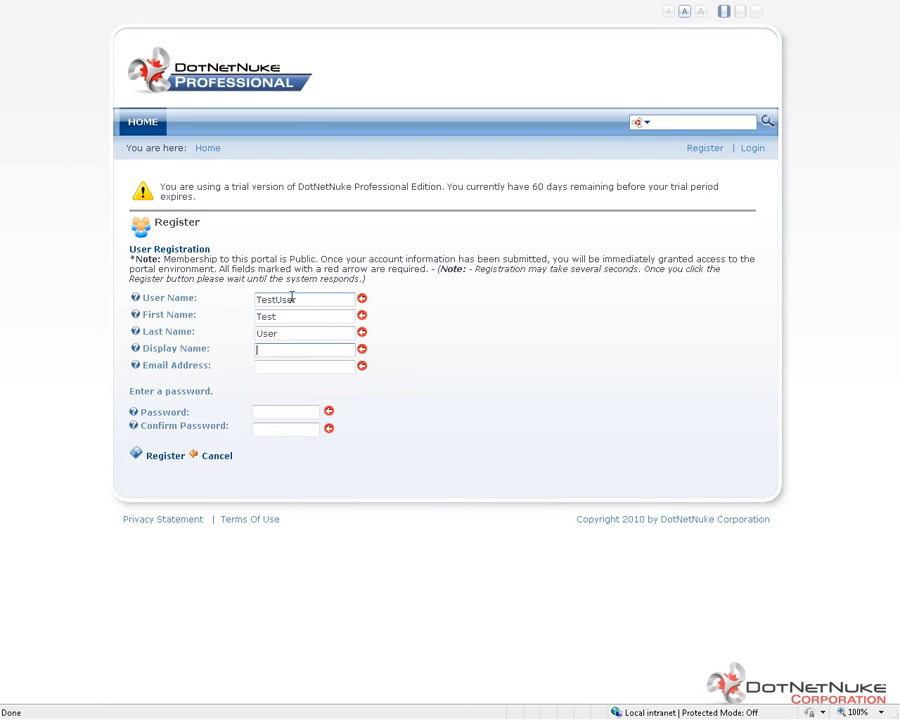
Step: Fill in the display name and e-mail address in the registration form
{"action": "type", "text": "Test User"}
{"action": "key", "text": "Tab"}
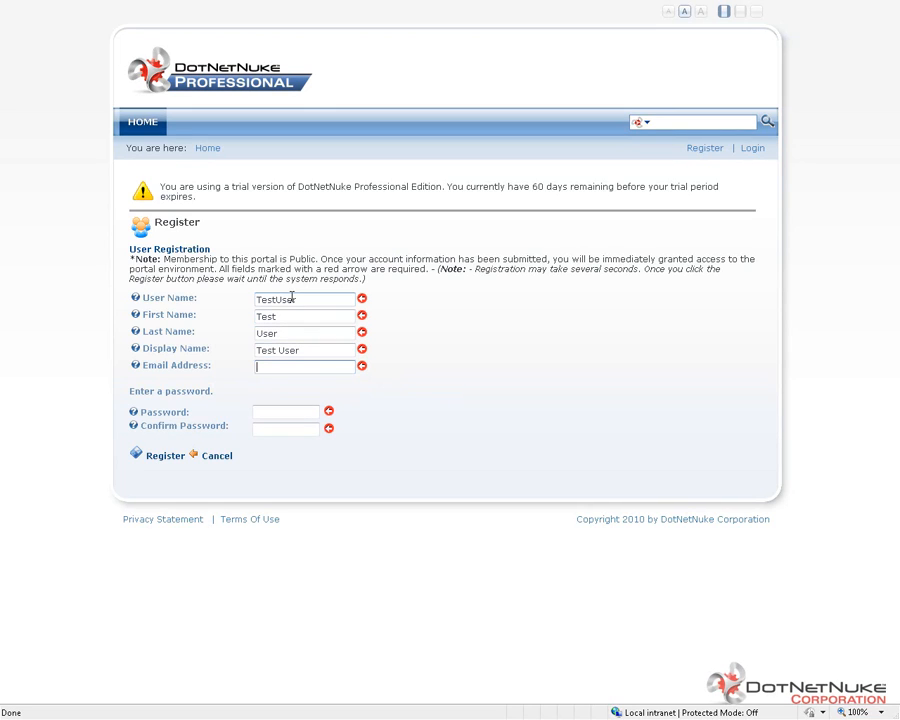
{"action": "type", "text": "test@change.me"}
{"action": "key", "text": "Tab"}
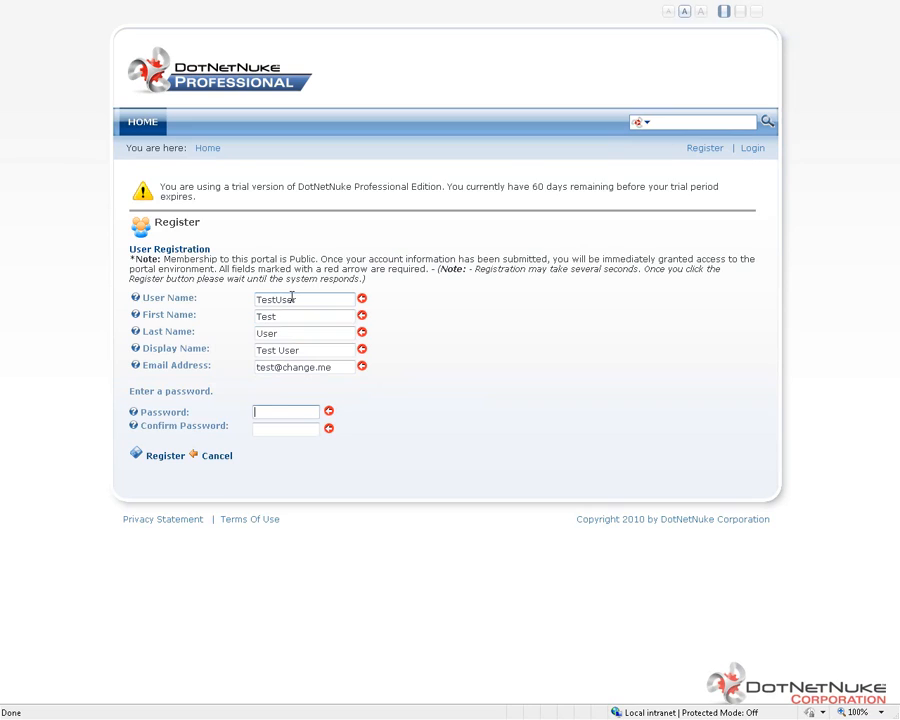
Step: Enter and confirm the account password and submit the registration
{"action": "type", "text": "•••••••••••"}
{"action": "key", "text": "Tab"}
{"action": "type", "text": "••••••••"}
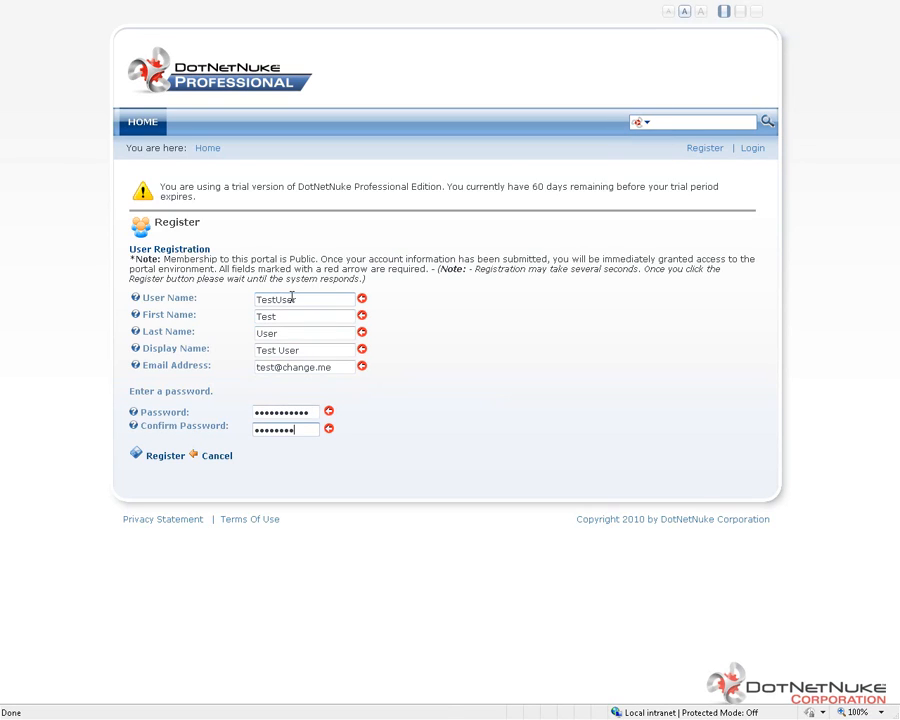
{"action": "type", "text": "•••"}
{"action": "left_click", "coordinate": [172, 459]}
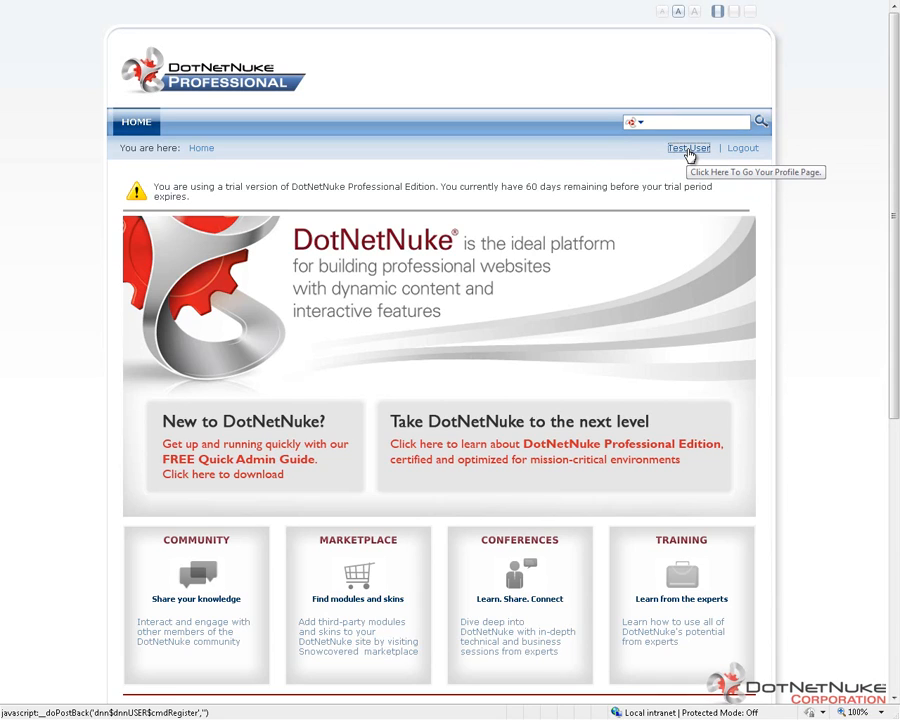
Step: Open the newly registered user's profile for editing and look through all its fields and visibility options
{"action": "left_click", "coordinate": [689, 151]}
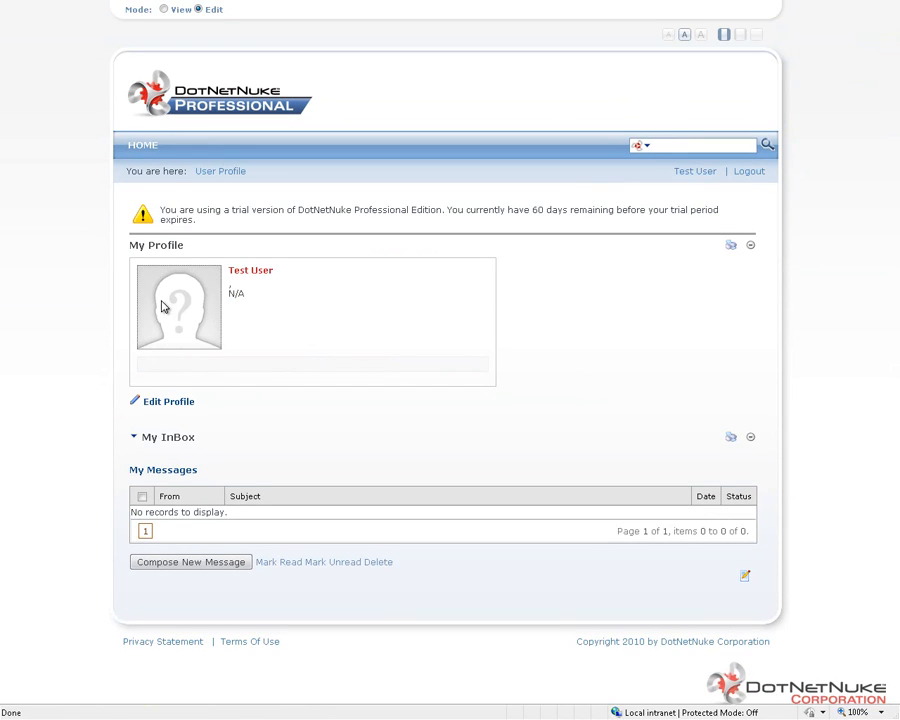
{"action": "left_click", "coordinate": [185, 406]}
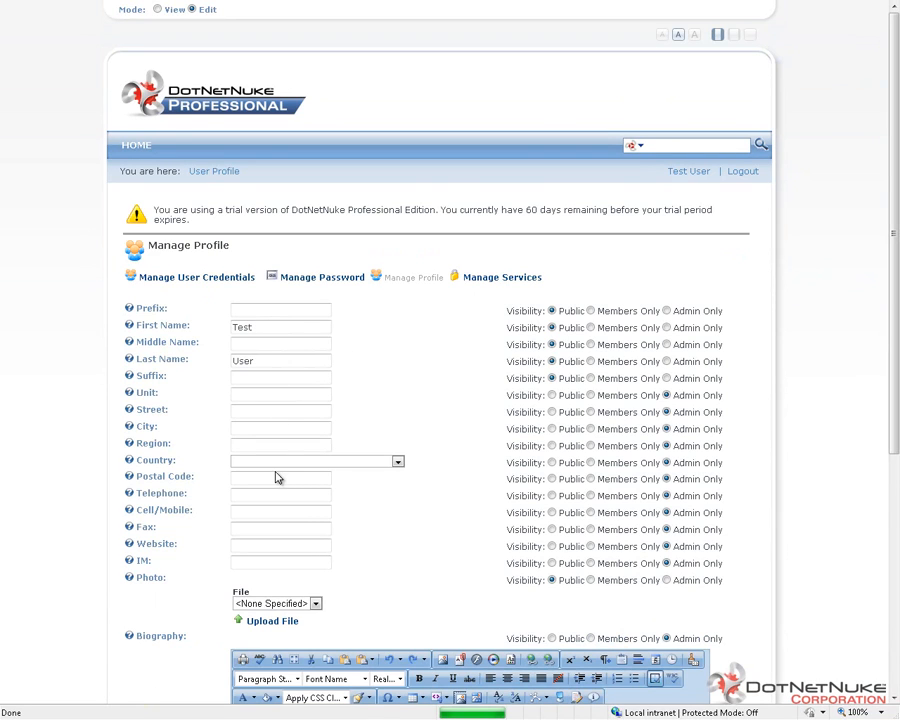
{"action": "scroll", "coordinate": [374, 382], "scroll_direction": "down", "scroll_amount": 2}
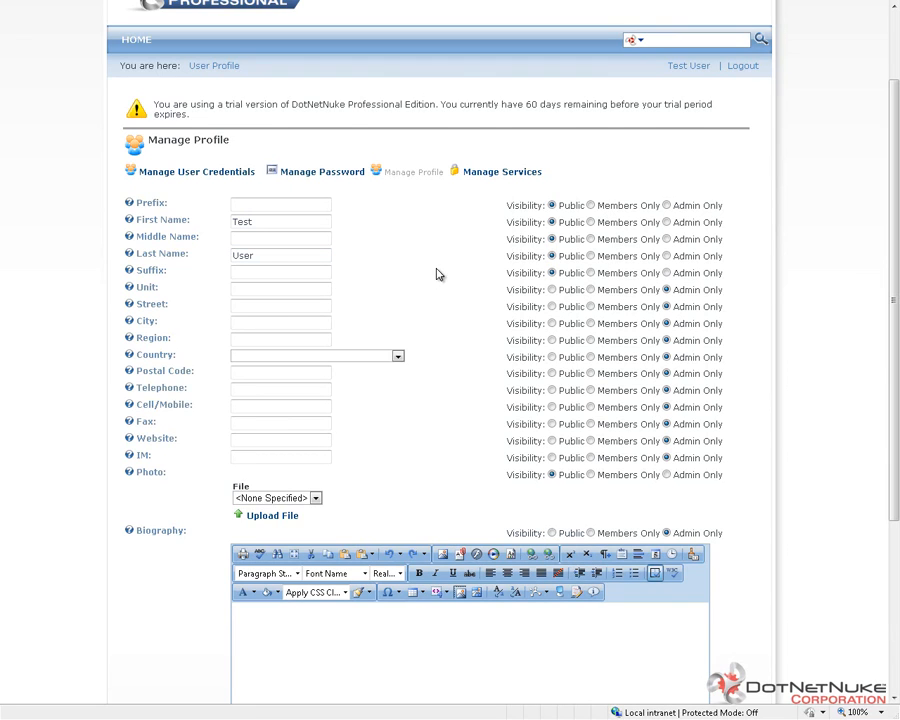
{"action": "scroll", "coordinate": [437, 274], "scroll_direction": "down", "scroll_amount": 2}
{"action": "scroll", "coordinate": [290, 306], "scroll_direction": "down", "scroll_amount": 2}
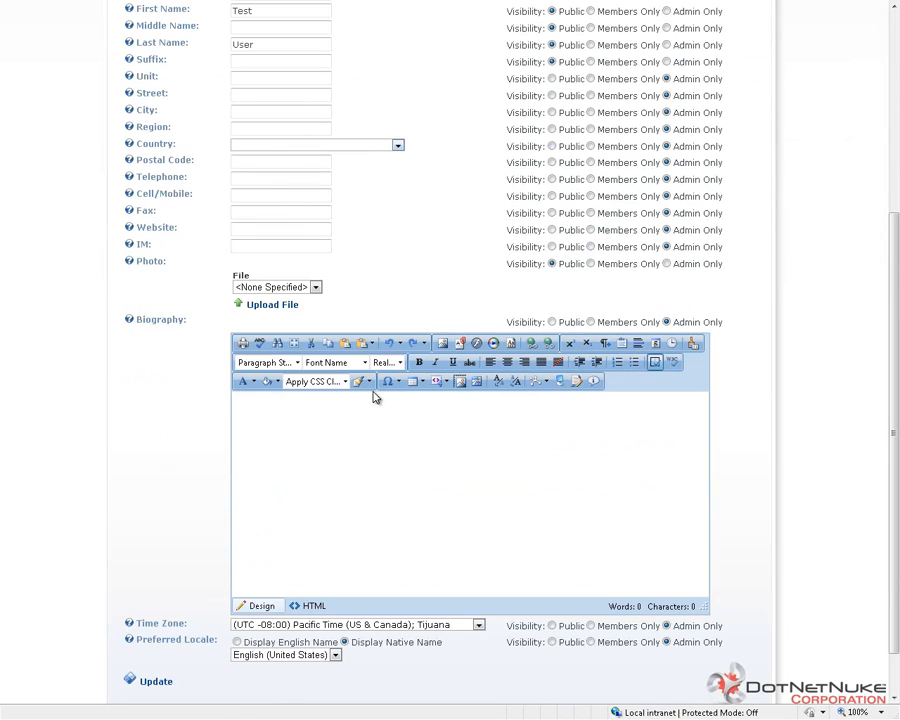
{"action": "scroll", "coordinate": [170, 687], "scroll_direction": "down", "scroll_amount": 1}
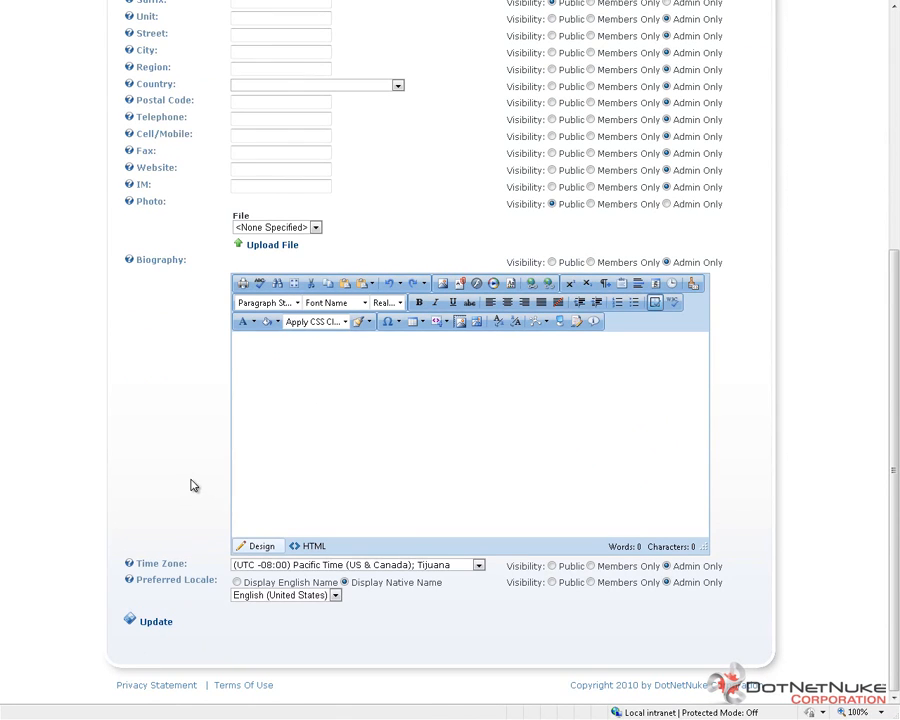
{"action": "scroll", "coordinate": [194, 486], "scroll_direction": "up", "scroll_amount": 7}
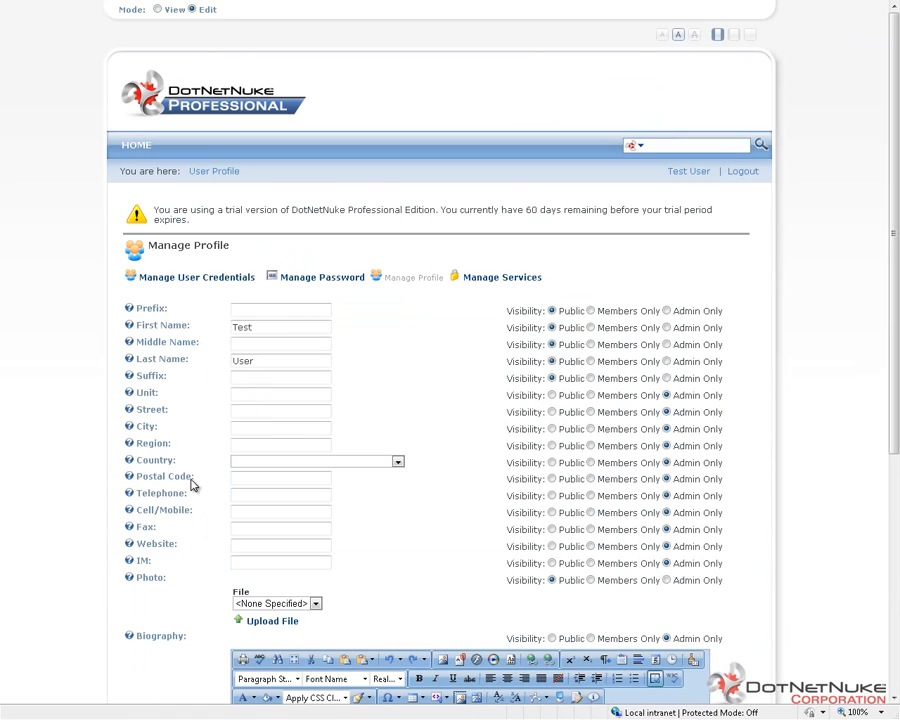
Step: Look through the profile's user credentials, password and services management pages
{"action": "left_click", "coordinate": [214, 286]}
{"action": "left_click", "coordinate": [297, 323]}
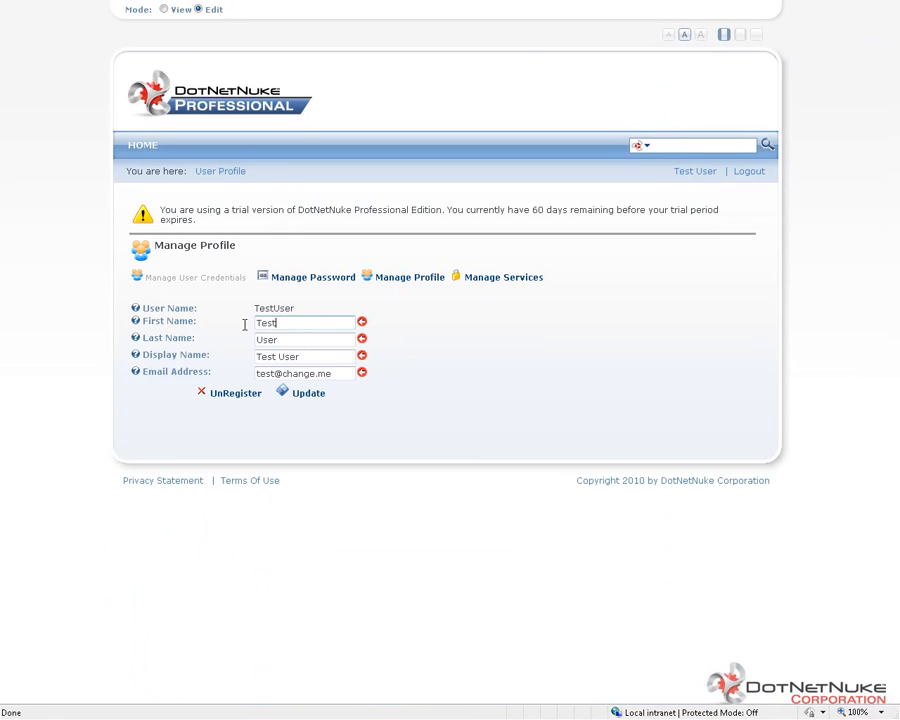
{"action": "left_click_drag", "start_coordinate": [297, 323], "coordinate": [245, 325]}
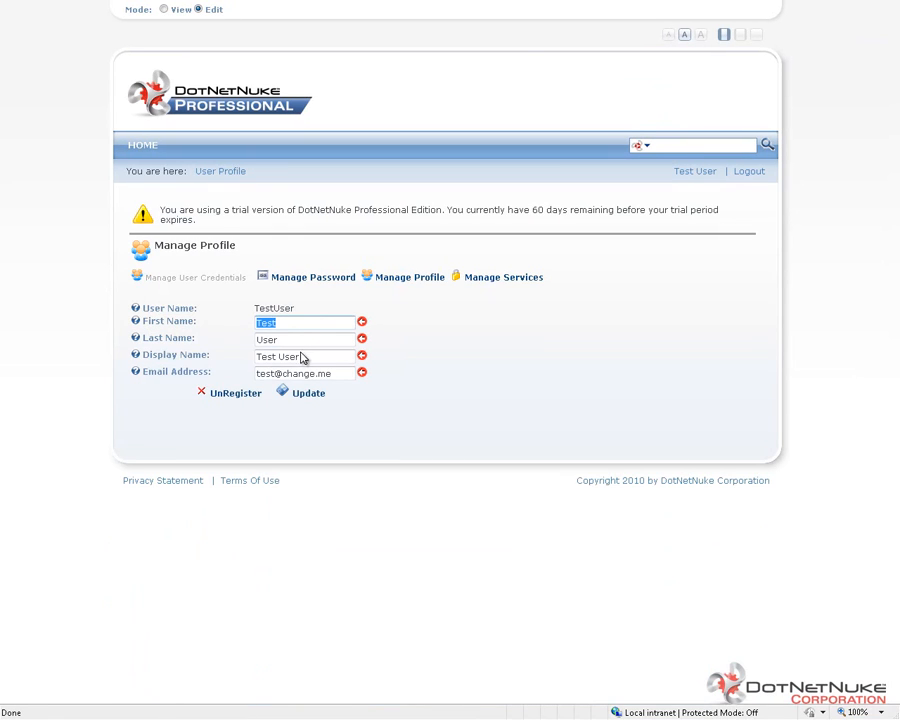
{"action": "left_click", "coordinate": [302, 284]}
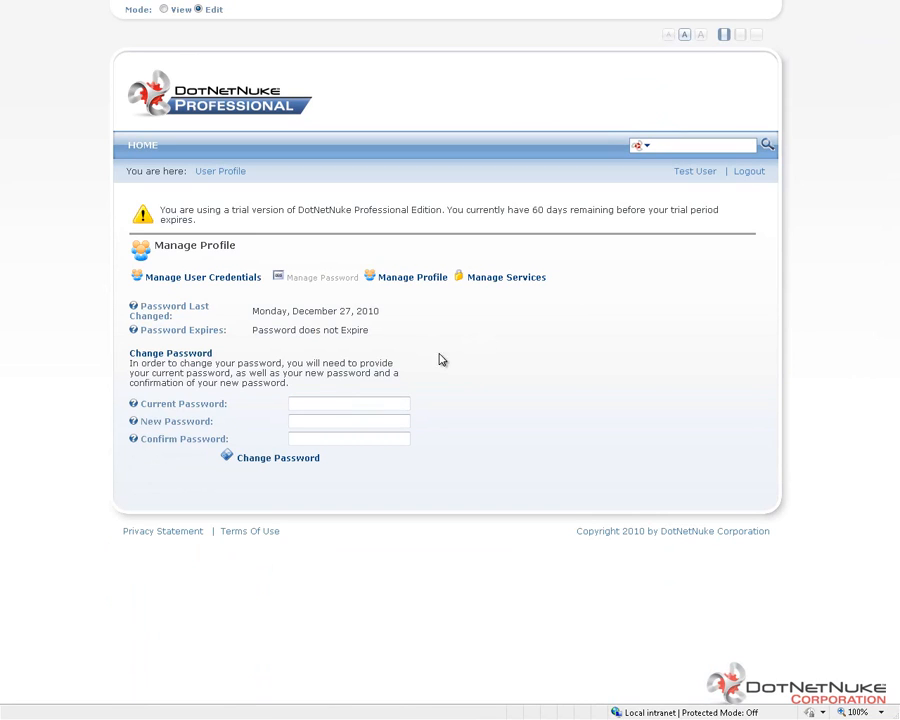
{"action": "left_click", "coordinate": [492, 283]}
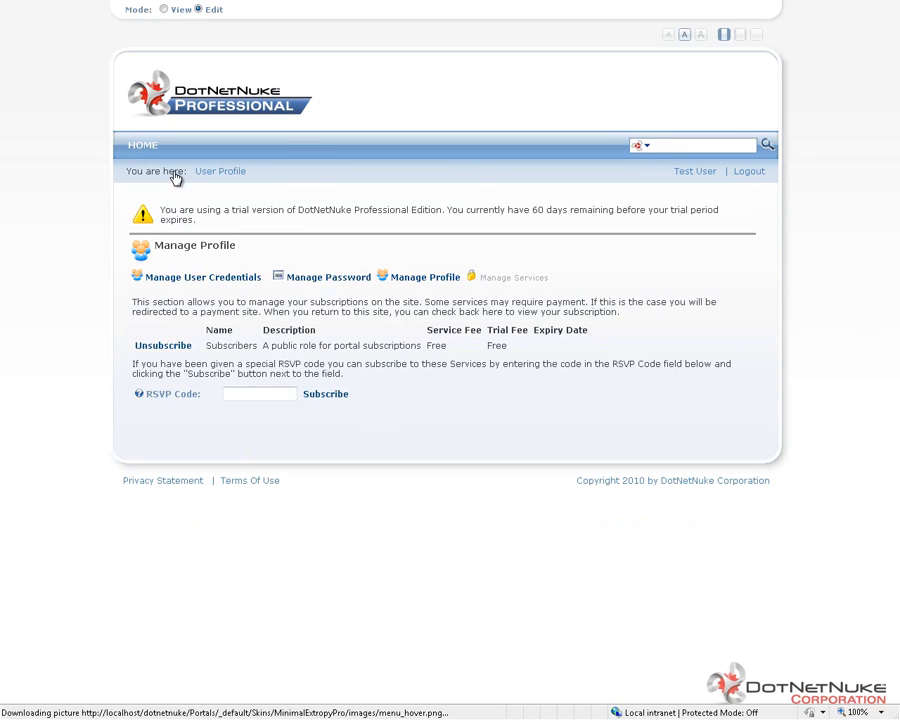
Step: Log out of the test account and log in as admin with the account password
{"action": "left_click", "coordinate": [748, 173]}
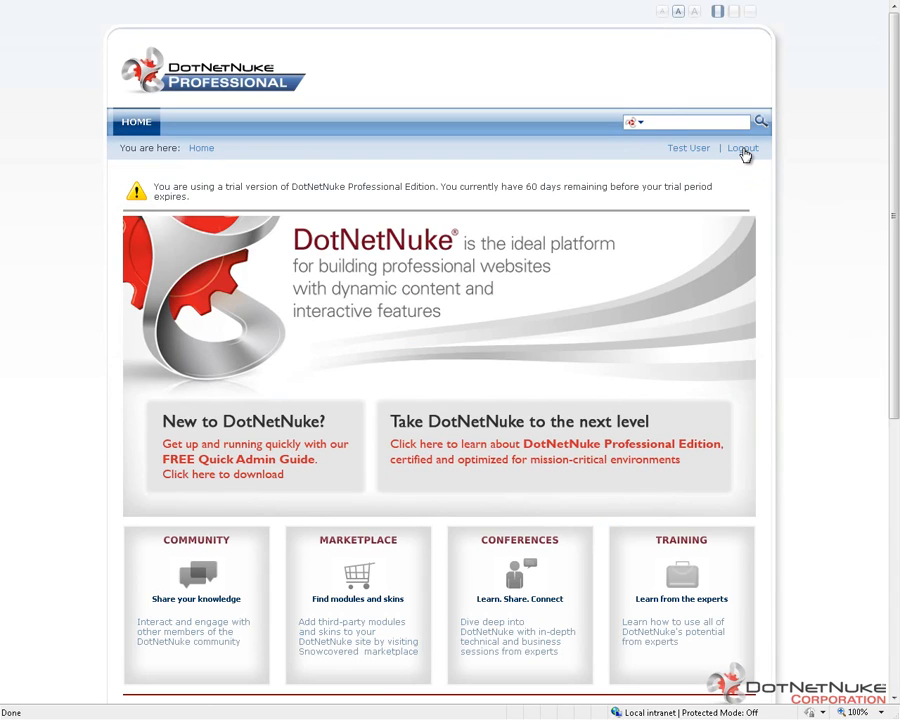
{"action": "left_click", "coordinate": [743, 150]}
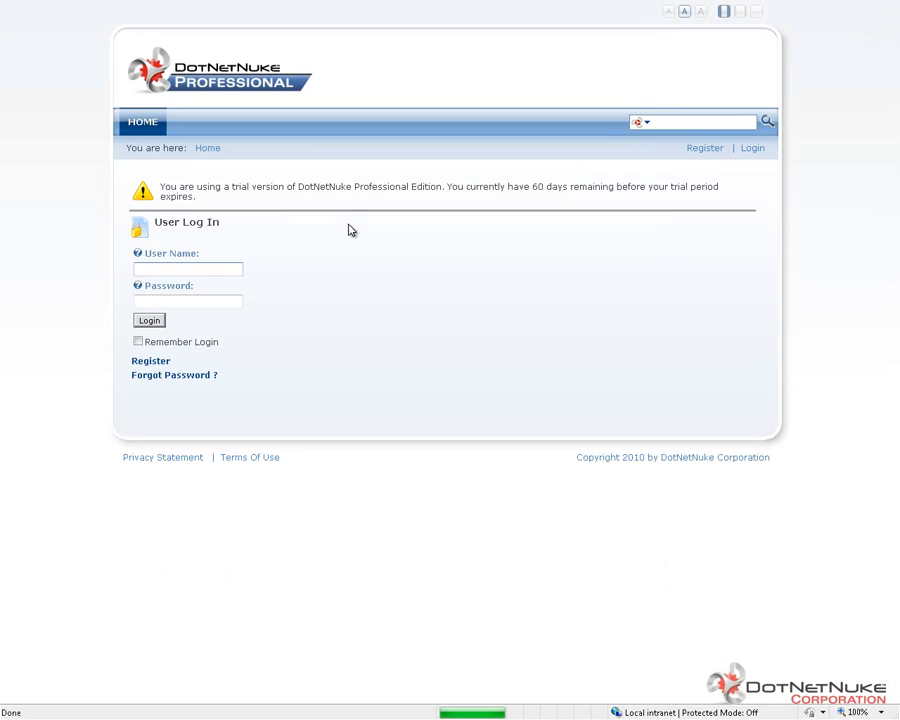
{"action": "left_click", "coordinate": [204, 270]}
{"action": "type", "text": "adm"}
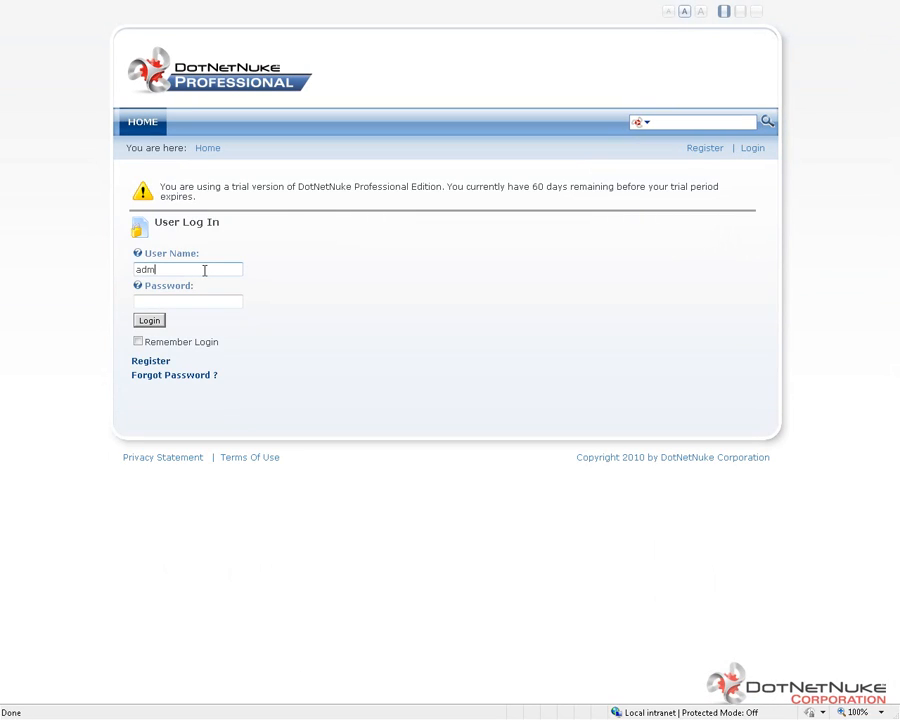
{"action": "type", "text": "in"}
{"action": "key", "text": "Tab"}
{"action": "type", "text": "•••••••••••"}
{"action": "left_click", "coordinate": [149, 320]}
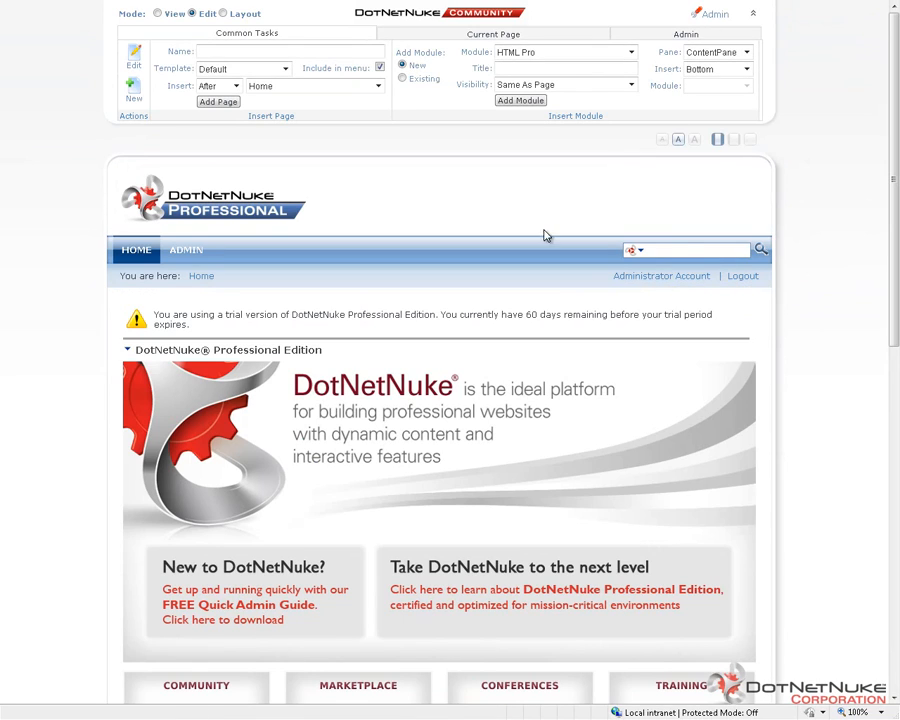
Step: Open the portal's Site Settings and expand the Advanced Settings section
{"action": "left_click", "coordinate": [688, 36]}
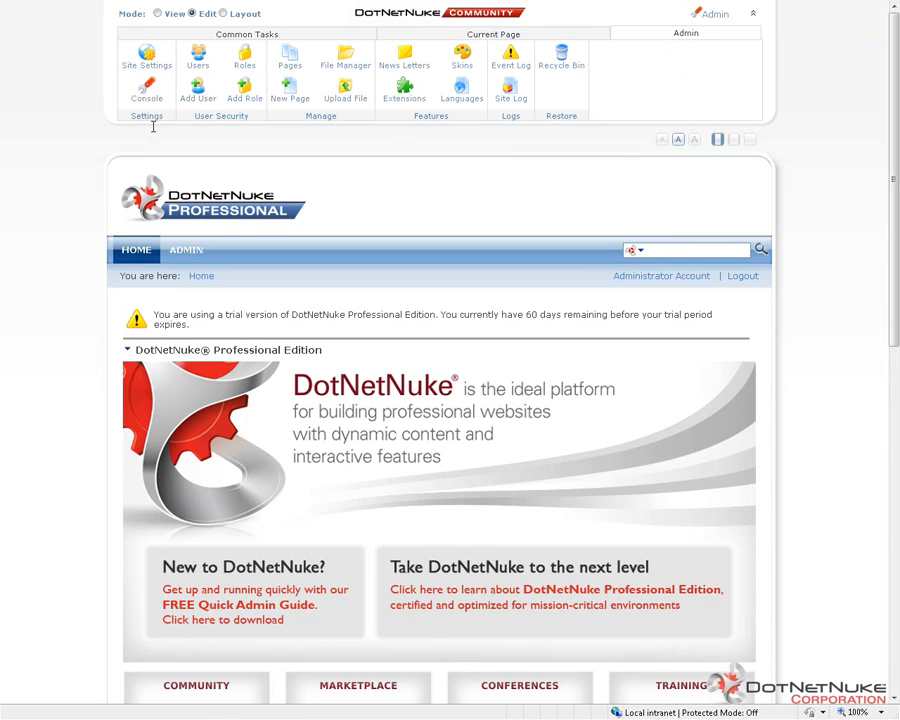
{"action": "left_click", "coordinate": [147, 60]}
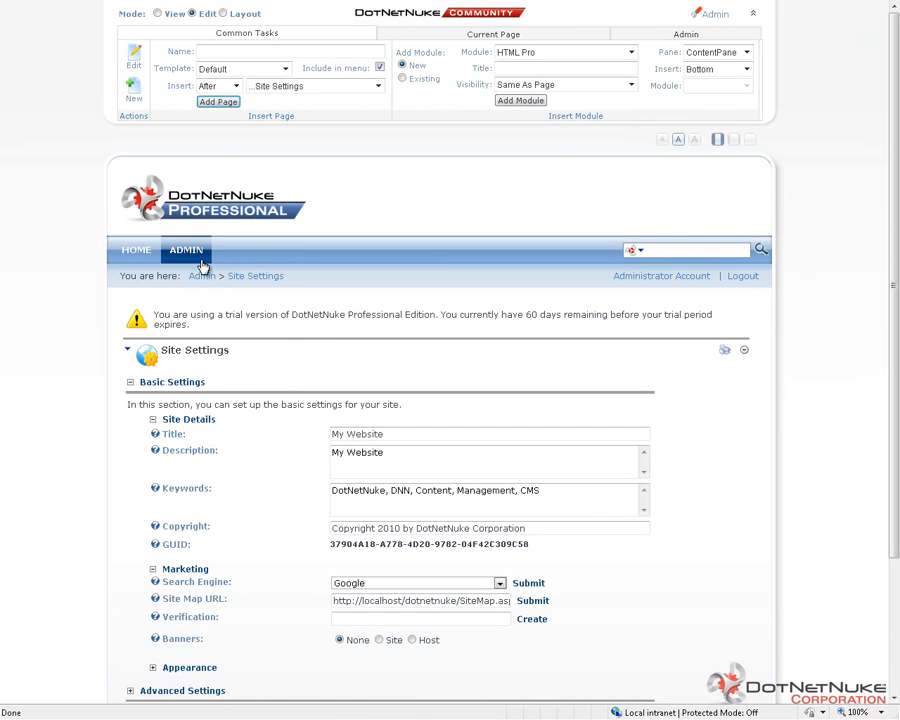
{"action": "mouse_move", "coordinate": [200, 262]}
{"action": "scroll", "coordinate": [372, 300], "scroll_direction": "down", "scroll_amount": 1}
{"action": "scroll", "coordinate": [160, 555], "scroll_direction": "down", "scroll_amount": 1}
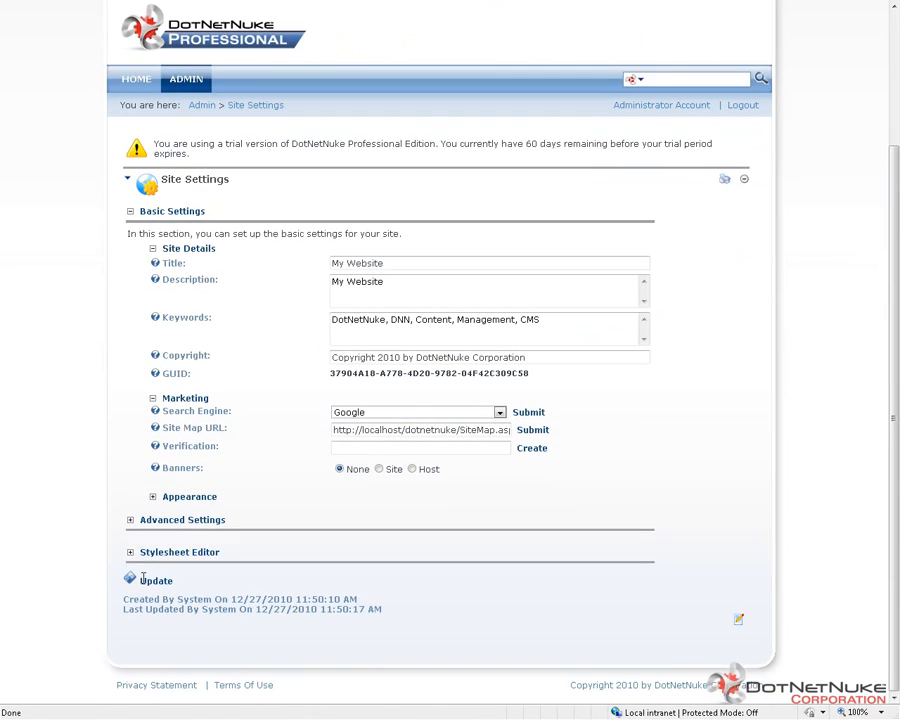
{"action": "left_click", "coordinate": [220, 519]}
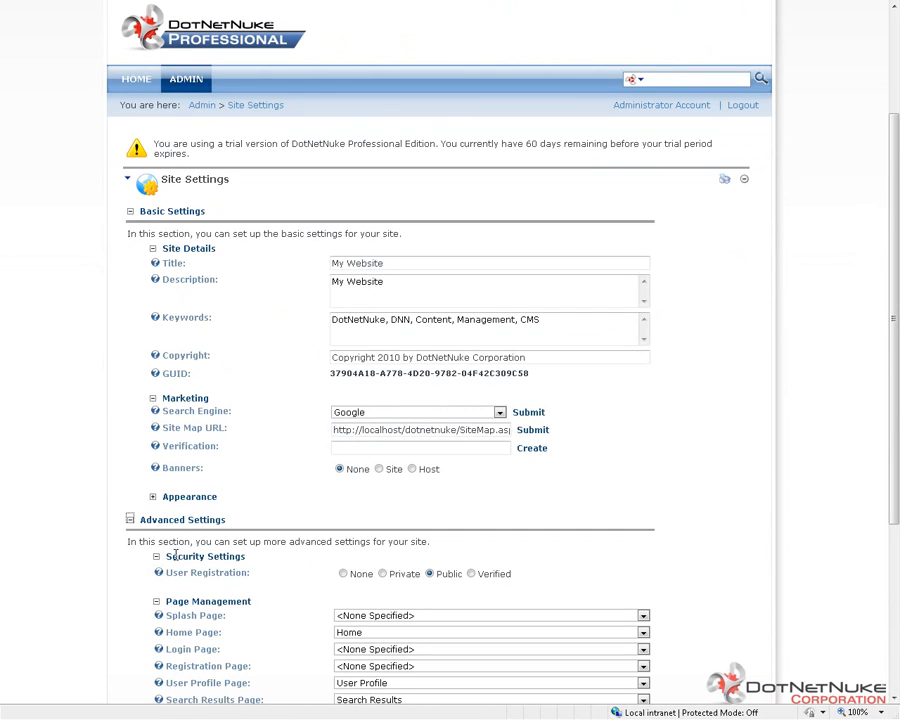
Step: Review the User Registration option under Security Settings and save the site settings
{"action": "mouse_move", "coordinate": [165, 556]}
{"action": "left_mouse_down"}
{"action": "mouse_move", "coordinate": [251, 555]}
{"action": "mouse_move", "coordinate": [171, 580]}
{"action": "left_mouse_up"}
{"action": "left_click", "coordinate": [254, 571]}
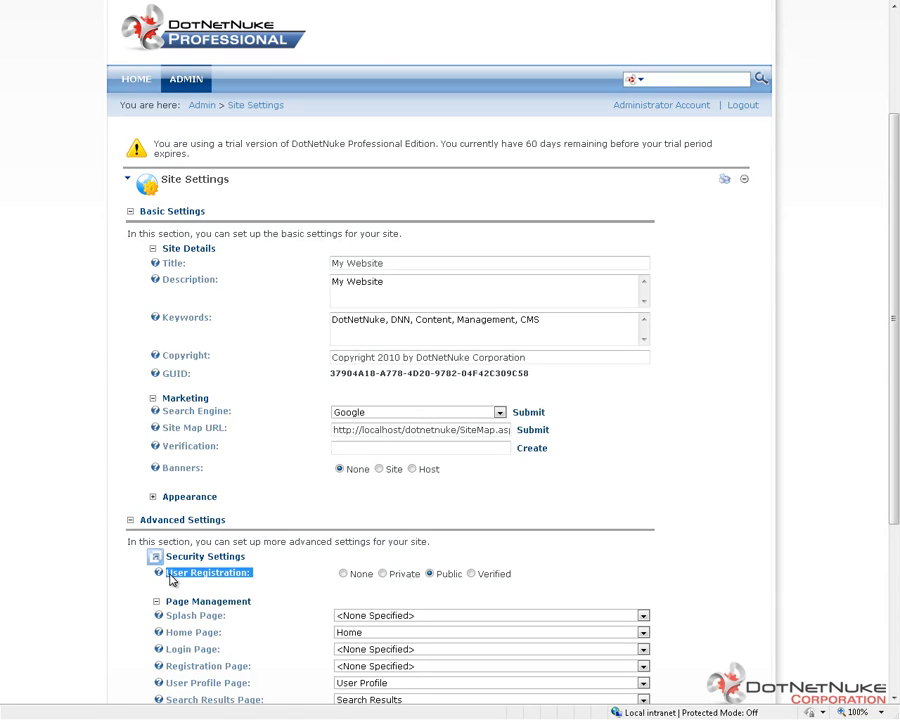
{"action": "left_click", "coordinate": [322, 578]}
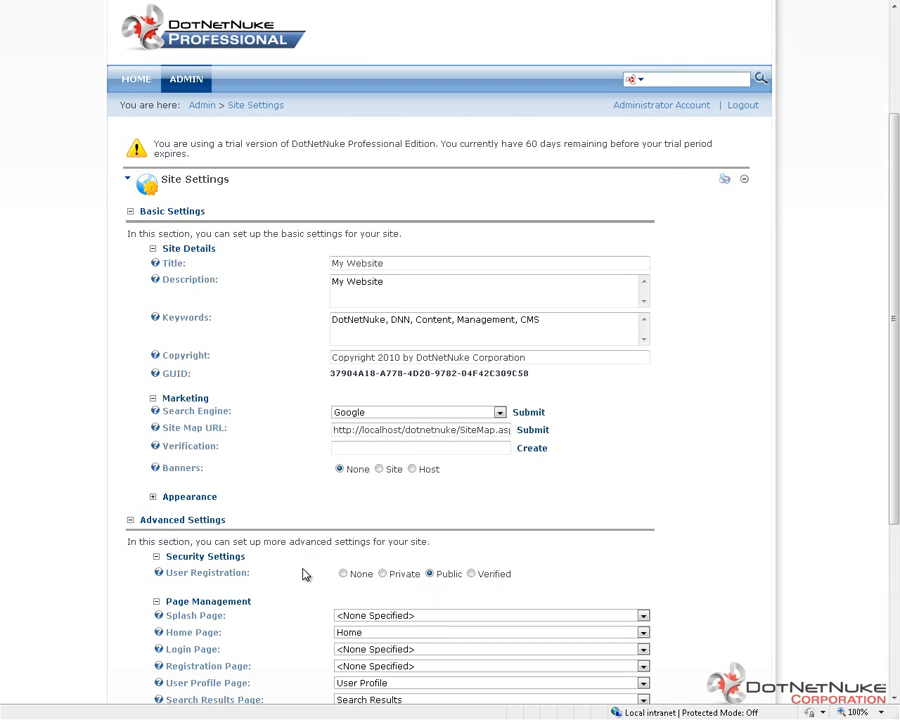
{"action": "scroll", "coordinate": [303, 573], "scroll_direction": "down", "scroll_amount": 3}
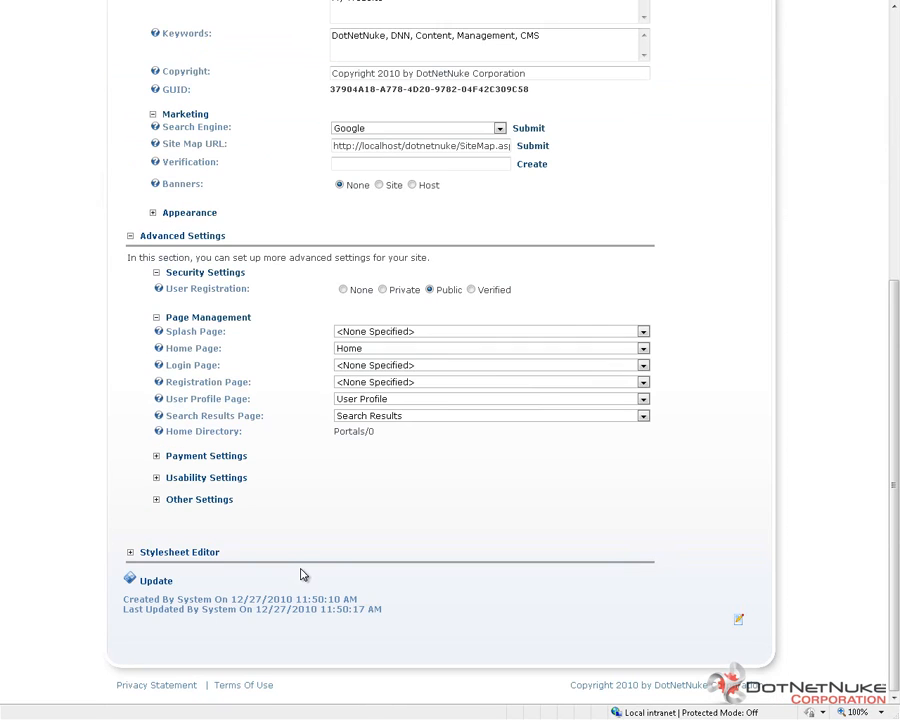
{"action": "left_click", "coordinate": [153, 584]}
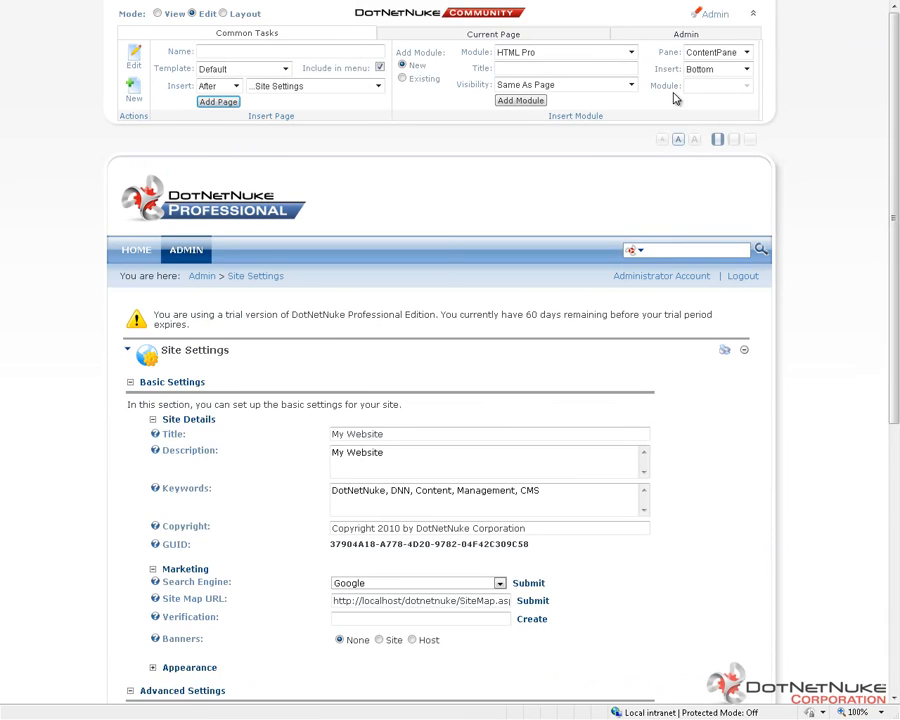
Step: Open the list of user accounts and bring up the TestUser account for editing
{"action": "left_click", "coordinate": [697, 40]}
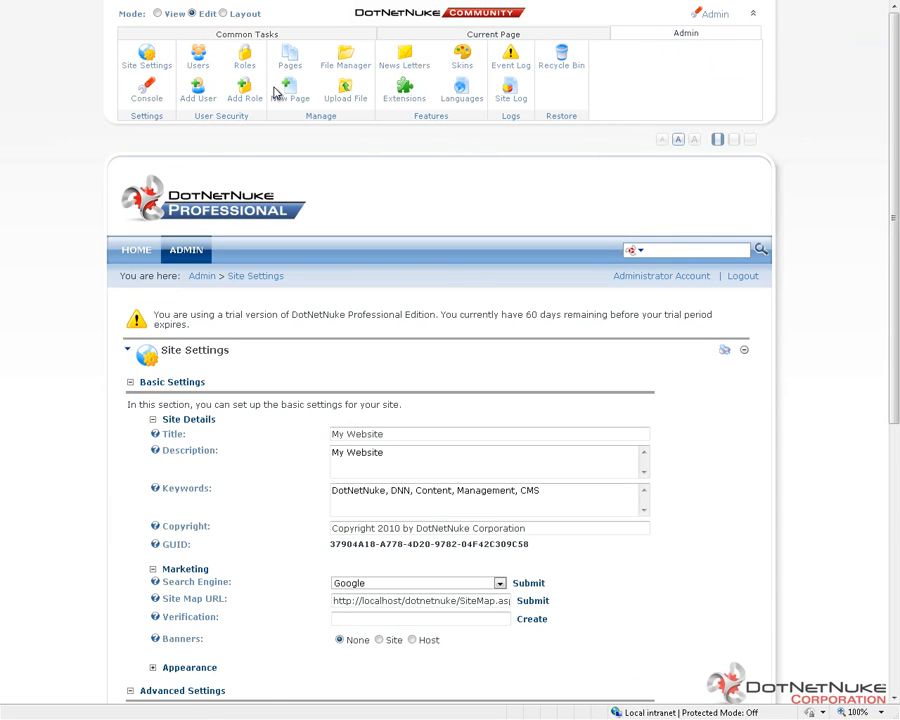
{"action": "left_click", "coordinate": [201, 58]}
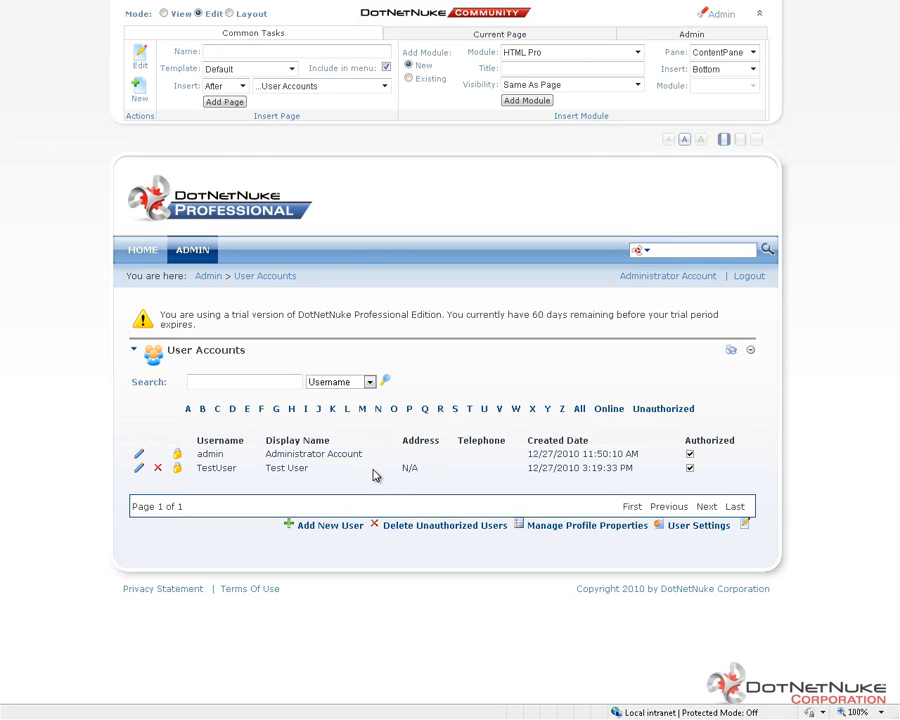
{"action": "double_click", "coordinate": [213, 454]}
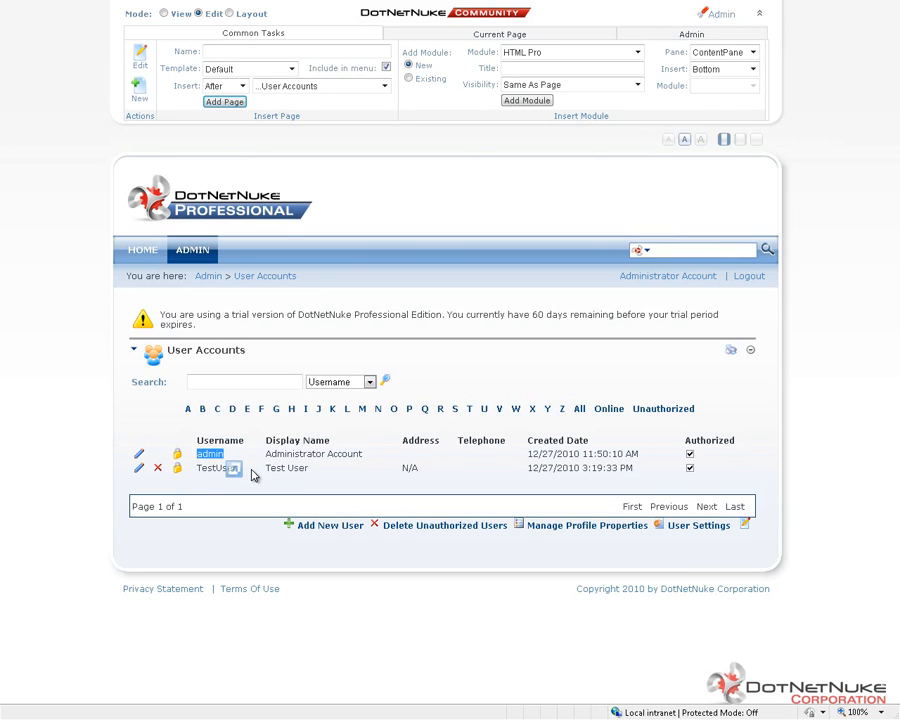
{"action": "left_click", "coordinate": [216, 470]}
{"action": "left_click", "coordinate": [138, 467]}
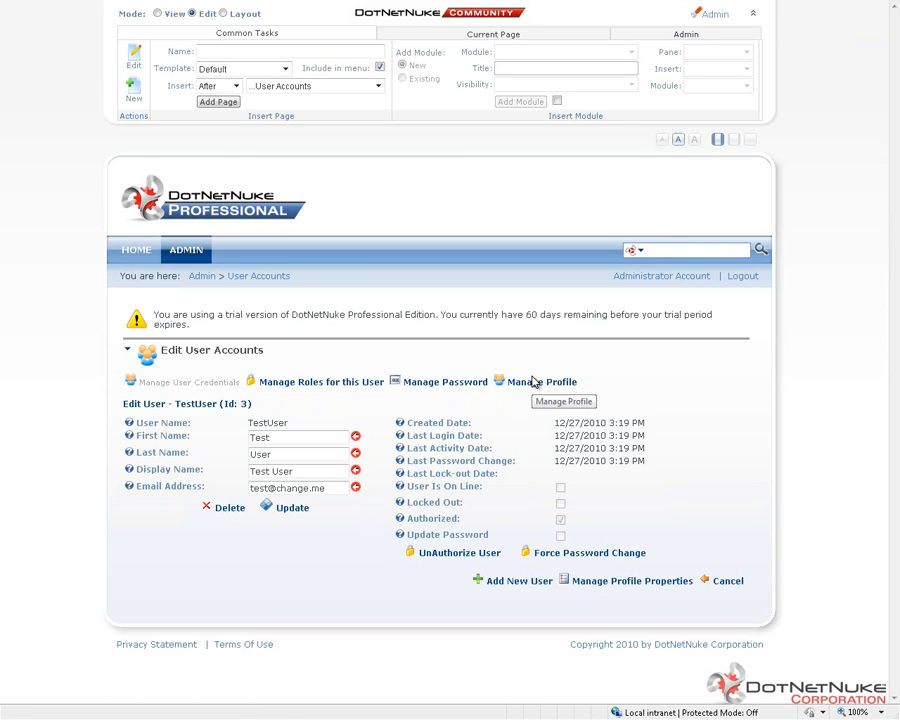
Step: Return to the User Accounts list and compare the admin and TestUser entries and their available actions
{"action": "left_click", "coordinate": [257, 276]}
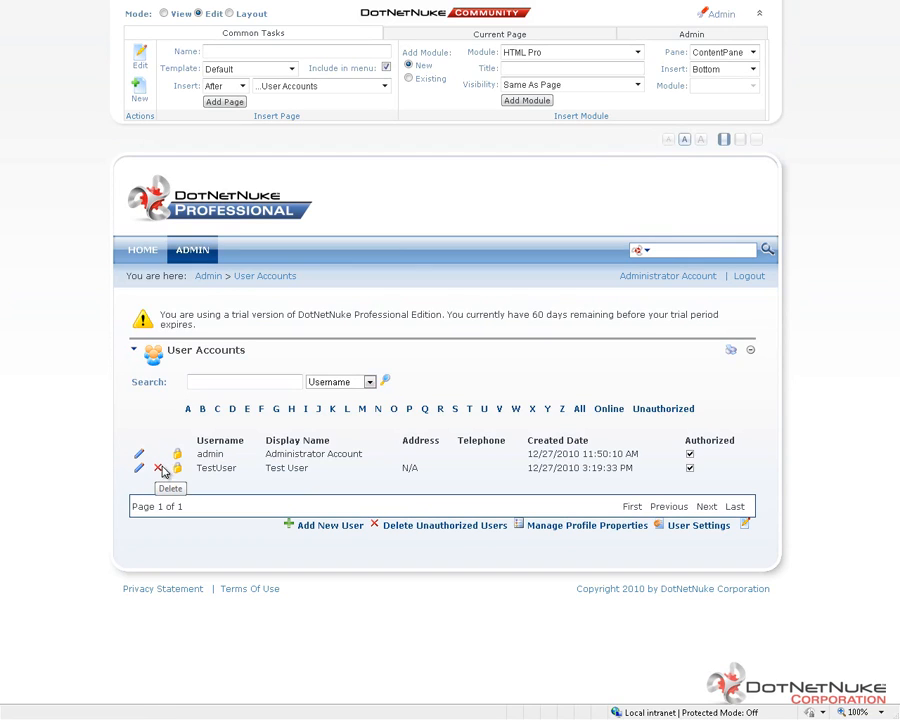
{"action": "double_click", "coordinate": [213, 452]}
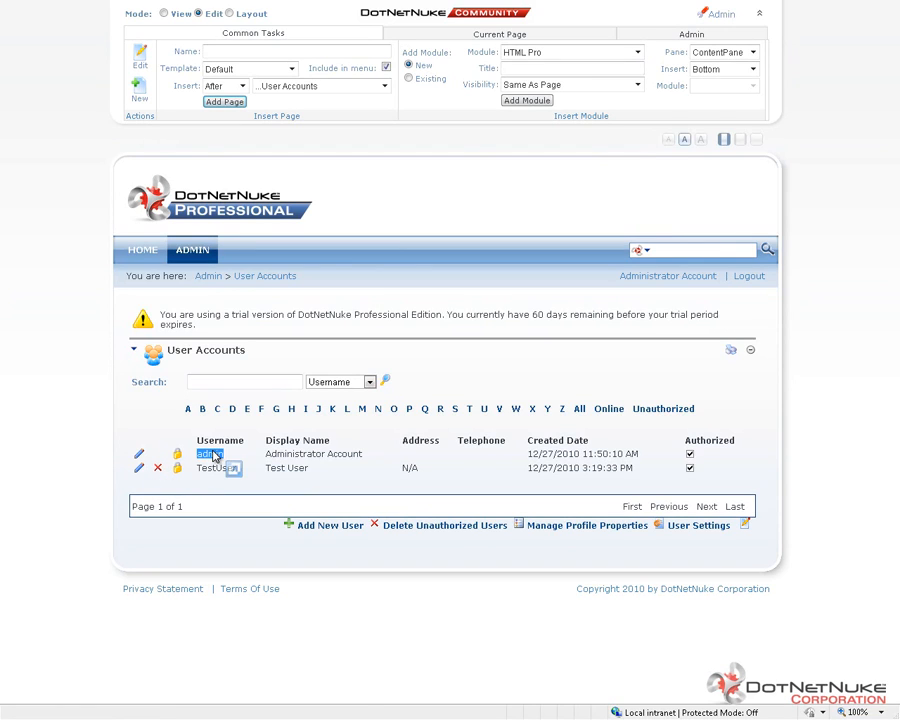
{"action": "left_click_drag", "start_coordinate": [213, 455], "coordinate": [214, 456]}
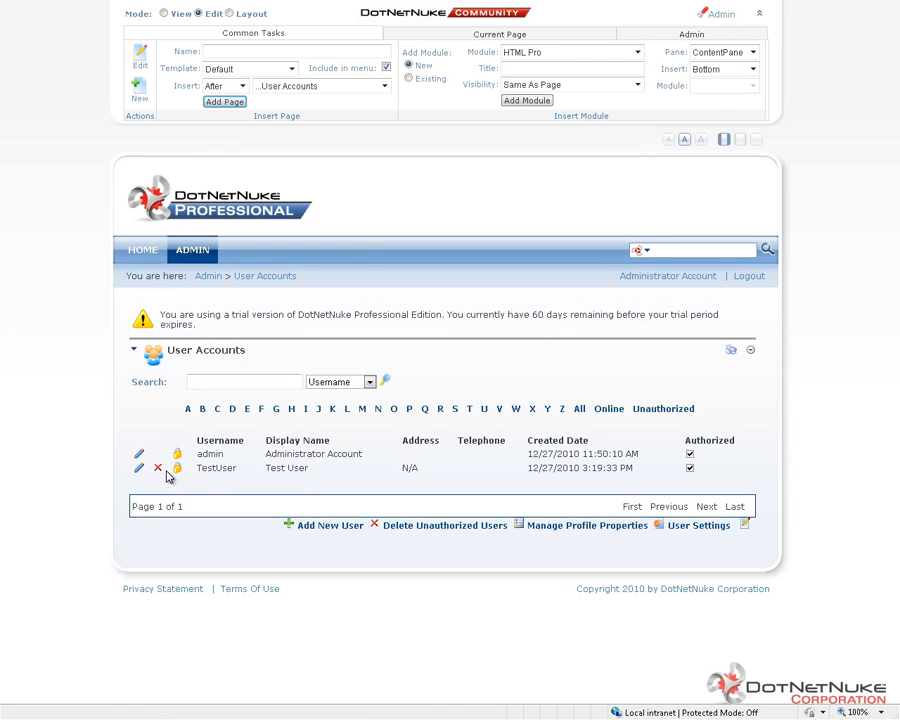
{"action": "double_click", "coordinate": [221, 468]}
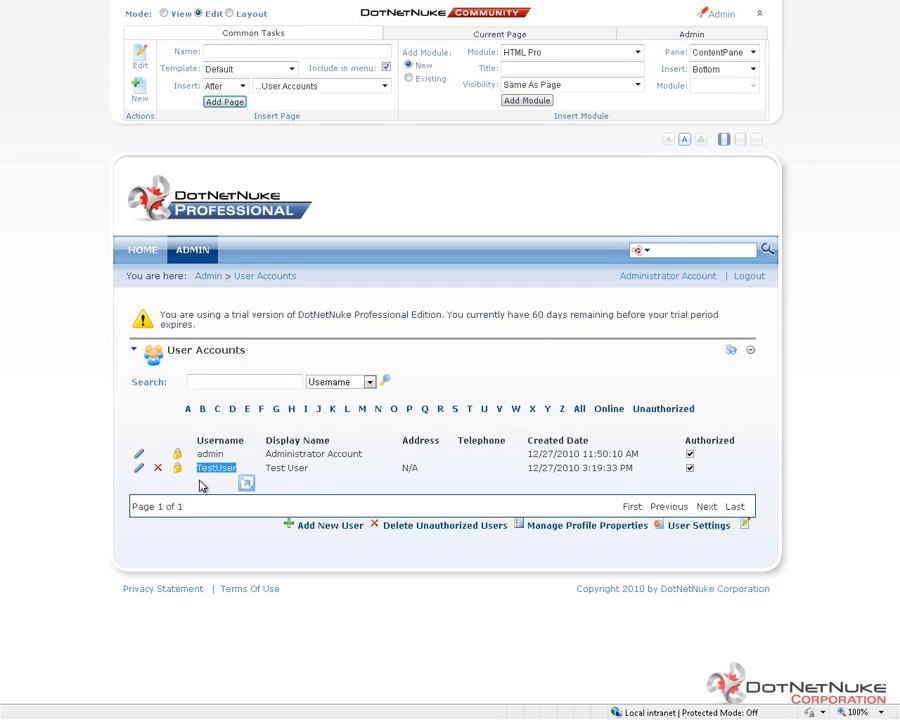
{"action": "left_click", "coordinate": [200, 480]}
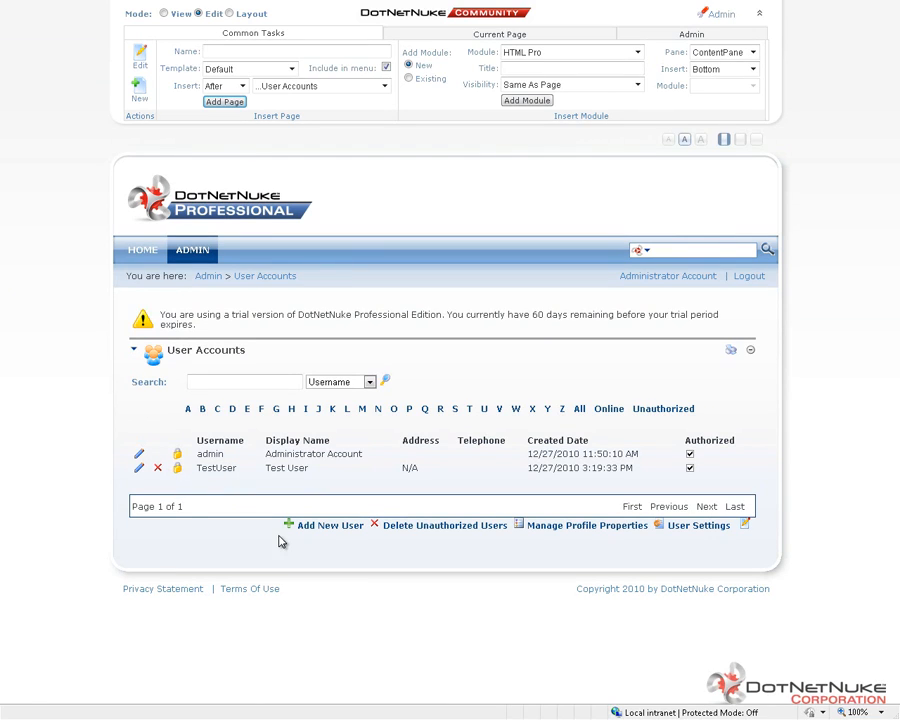
Step: Examine the new-user form, including its Authorize, Notify and Random Password options, and cancel it
{"action": "left_click", "coordinate": [347, 531]}
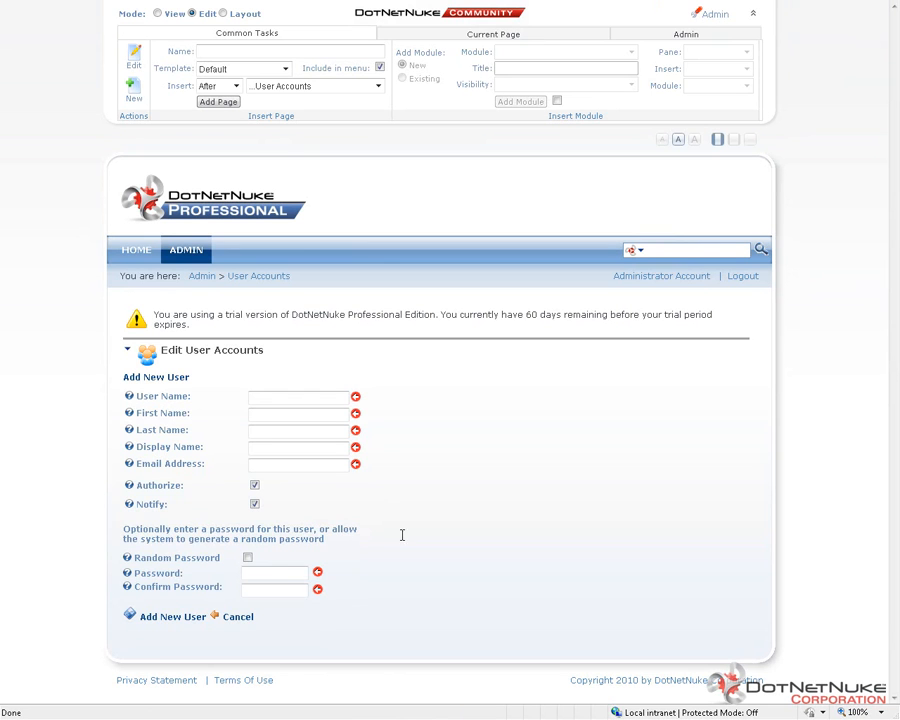
{"action": "left_click", "coordinate": [308, 400]}
{"action": "left_click", "coordinate": [256, 486]}
{"action": "left_click", "coordinate": [256, 486]}
{"action": "left_click", "coordinate": [256, 573]}
{"action": "left_click", "coordinate": [248, 558]}
{"action": "left_click", "coordinate": [256, 506]}
{"action": "left_click", "coordinate": [237, 620]}
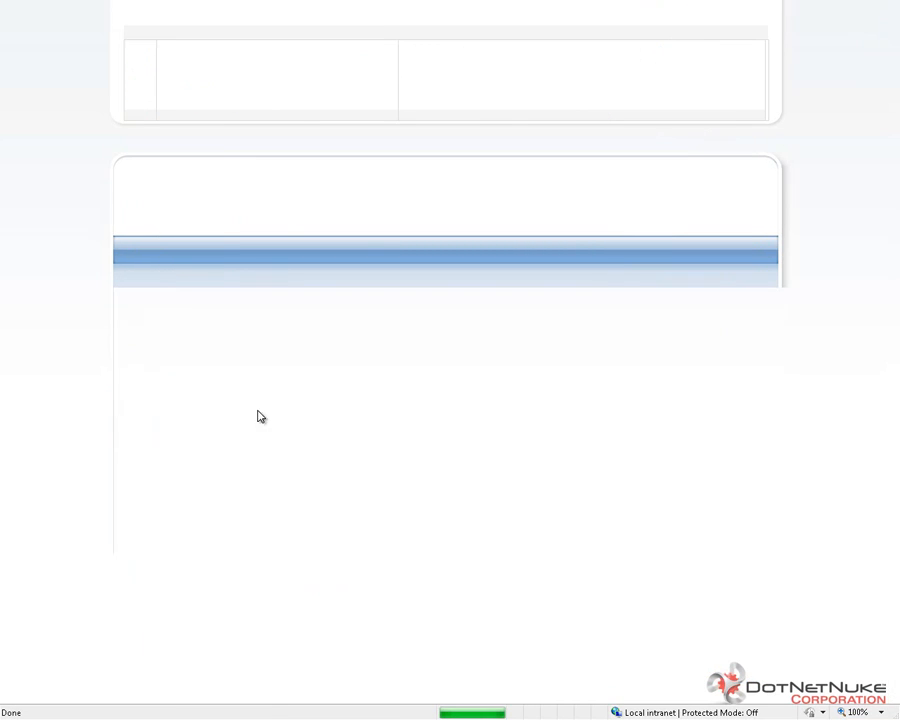